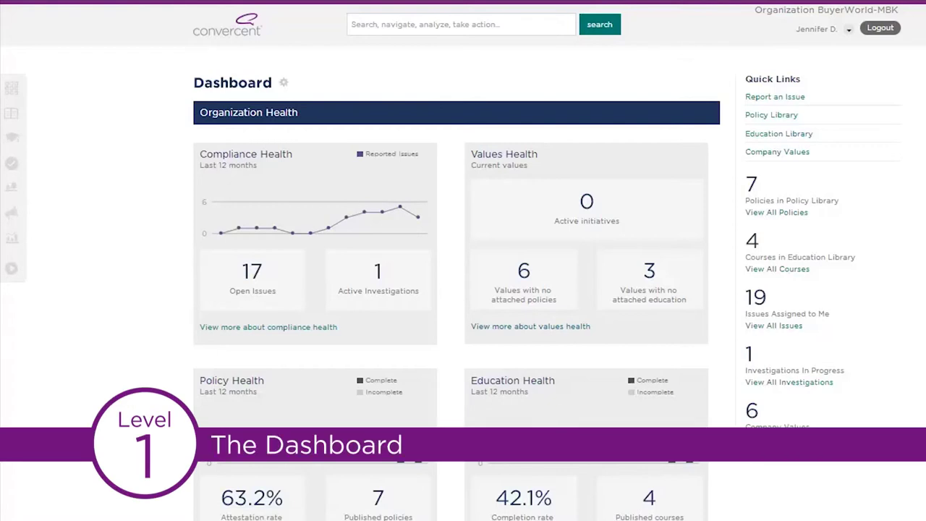
Scroll down the Convercent dashboard to the Policy Health panel
scroll(462, 290, "down", 1)
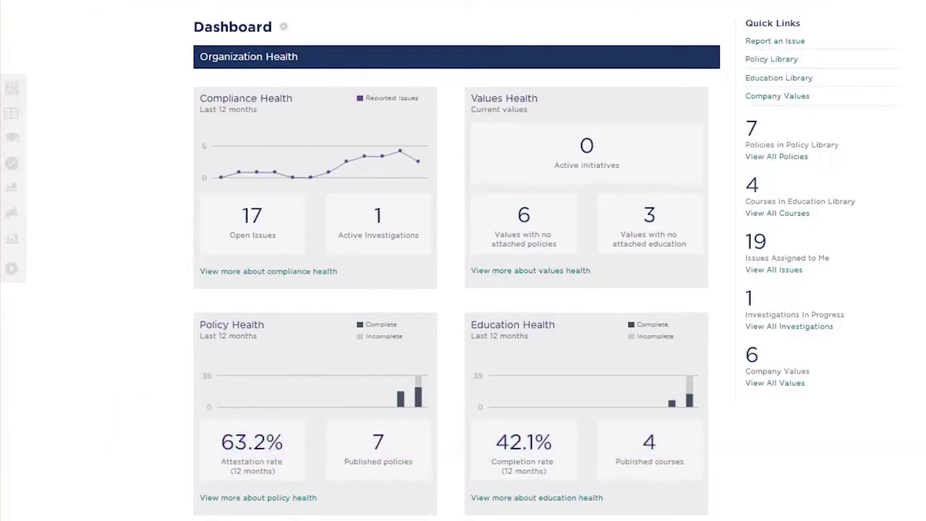
scroll(463, 290, "down", 1)
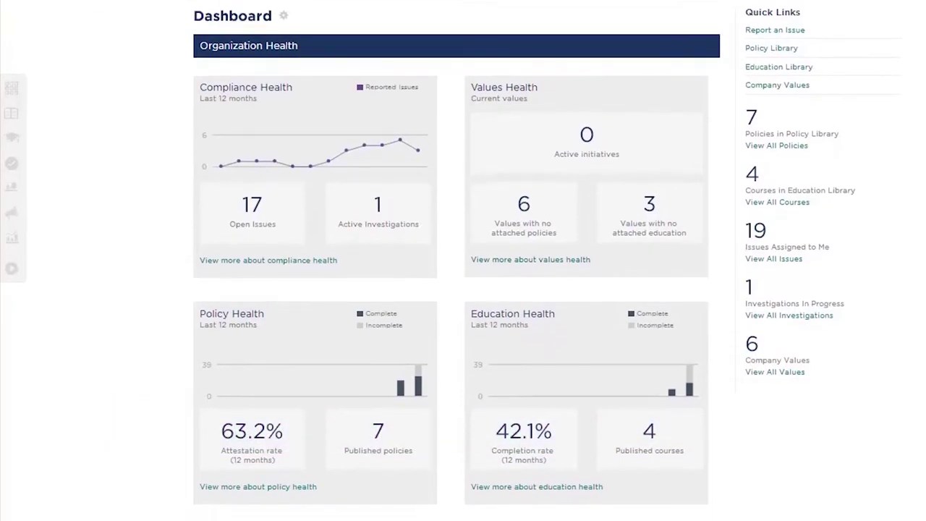
Open the Policy Health details page, then expand the left navigation menu
left_click(302, 488)
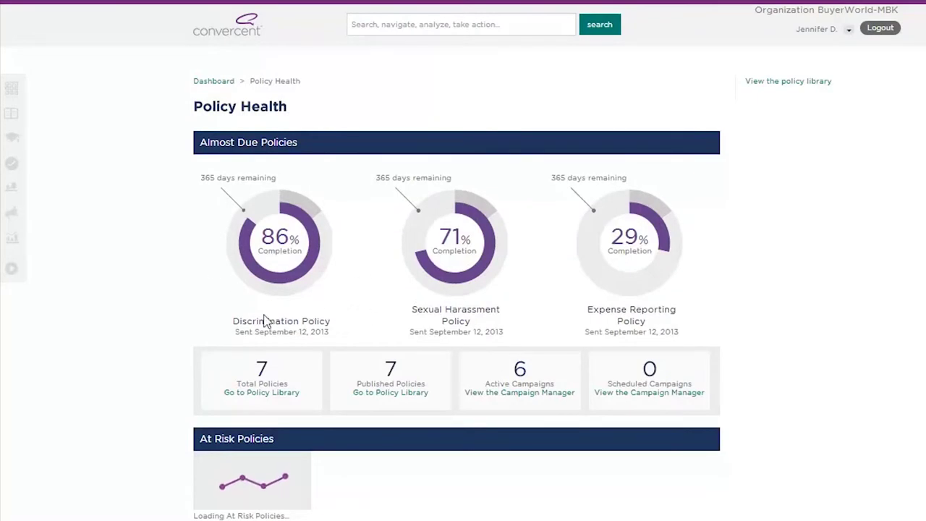
left_click(8, 270)
In the Issues by Department and Issue Type report, drill into Procurement's Corruption or Bribery issues and expand the fourth
left_click(39, 239)
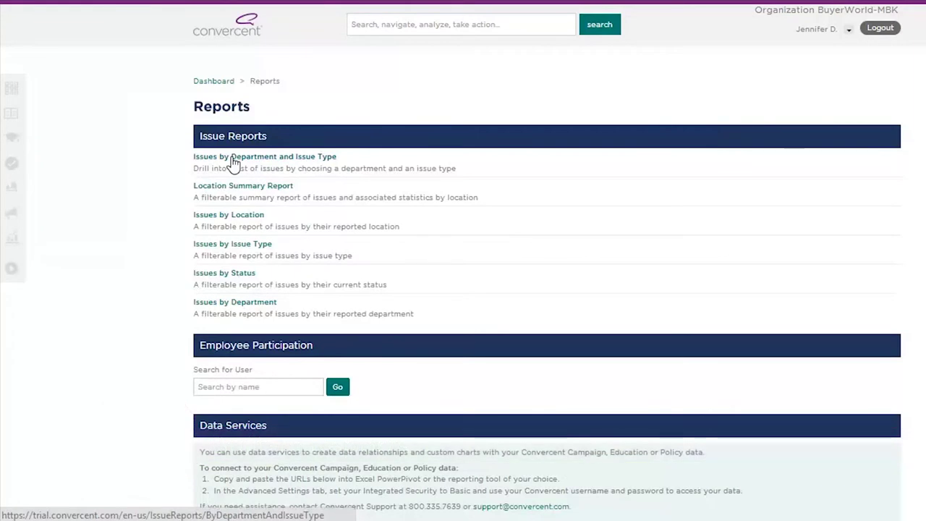
left_click(233, 160)
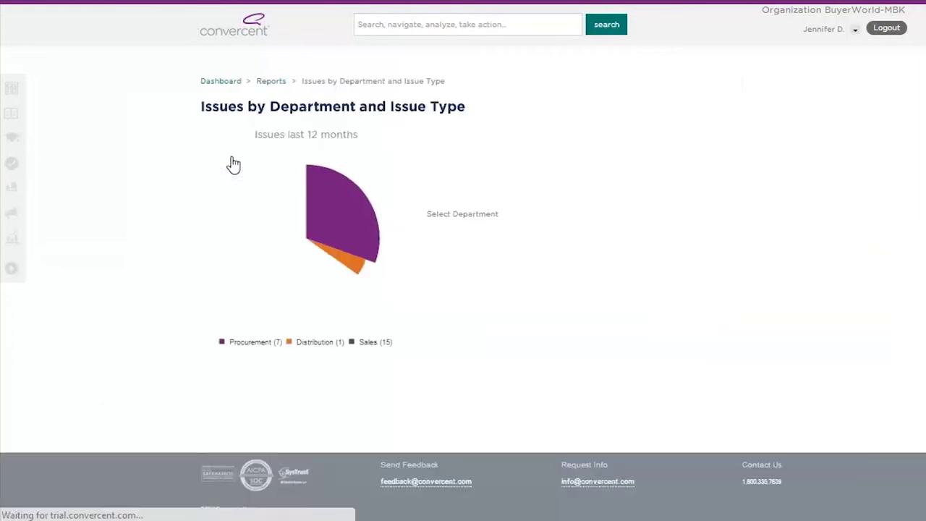
left_click(341, 206)
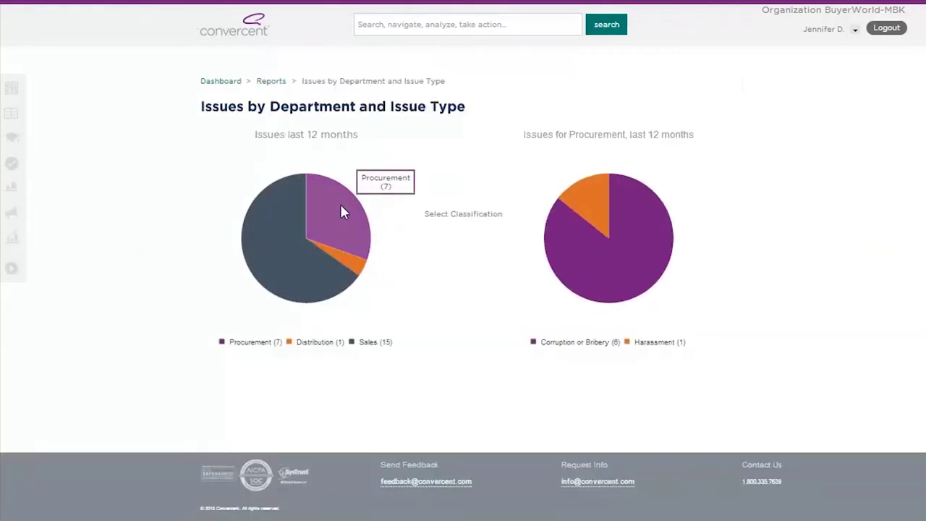
mouse_move(617, 246)
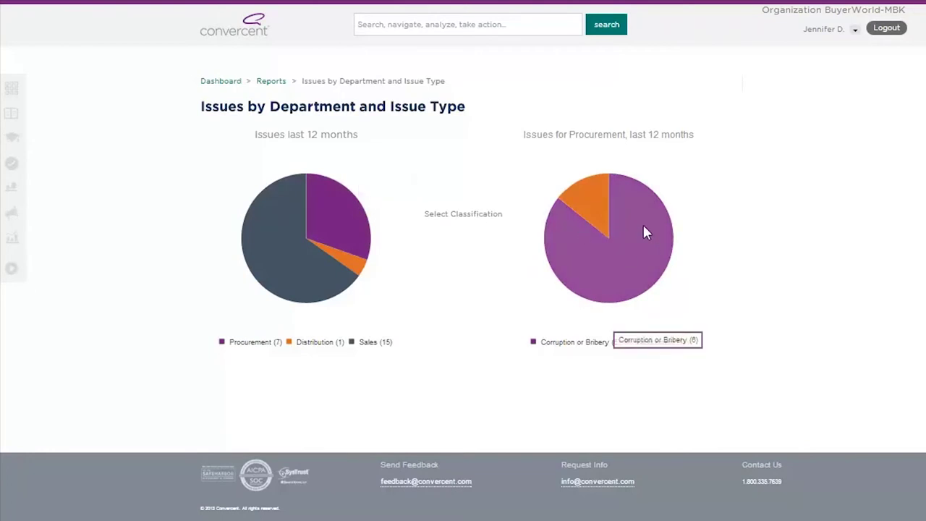
left_click(646, 230)
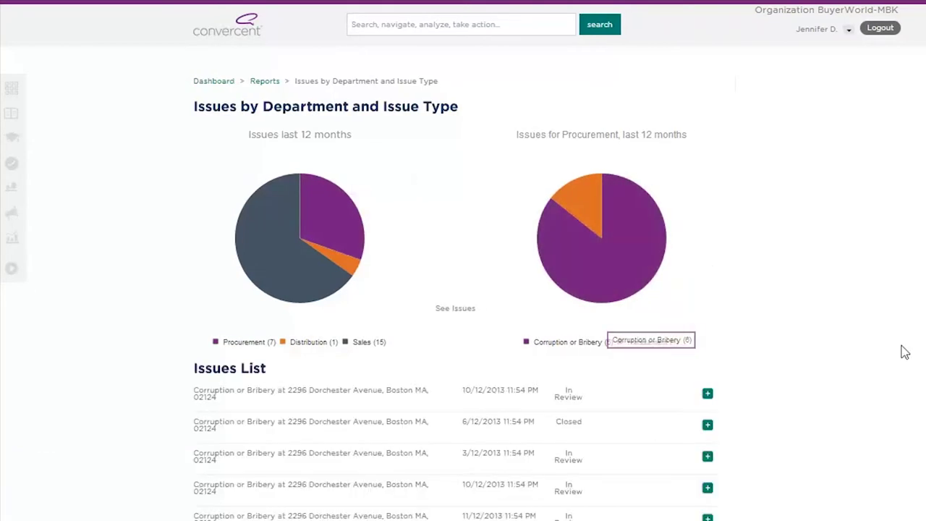
scroll(701, 381, "down", 3)
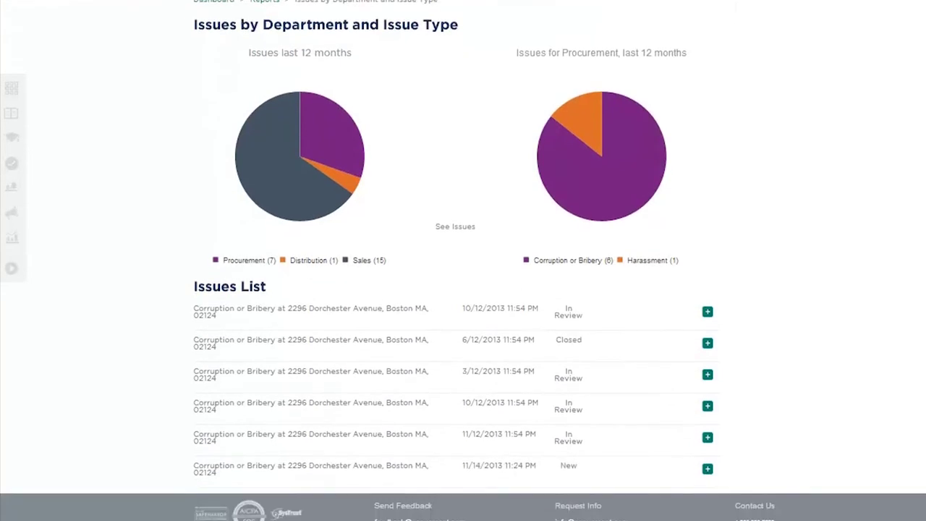
left_click(708, 388)
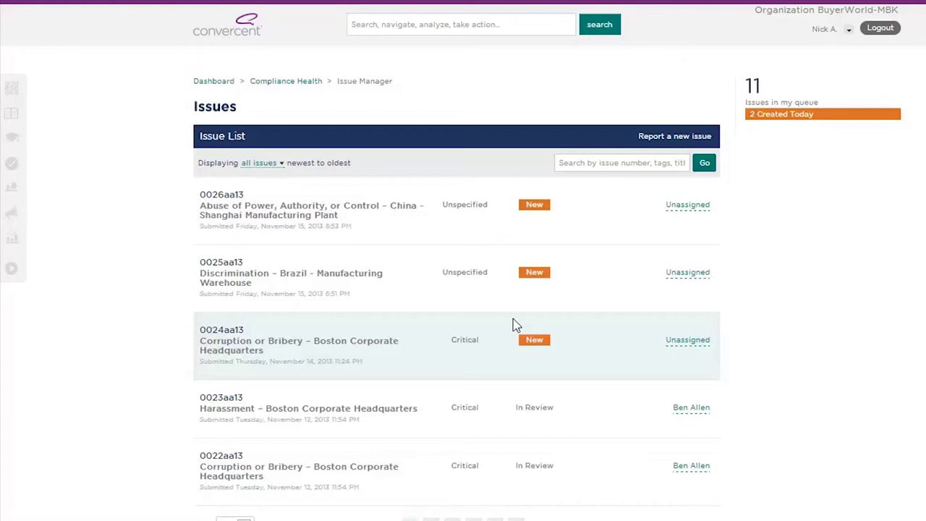
Go back to the Convercent Dashboard from the sidebar and scroll down to its health panels
left_click(12, 282)
left_click(40, 92)
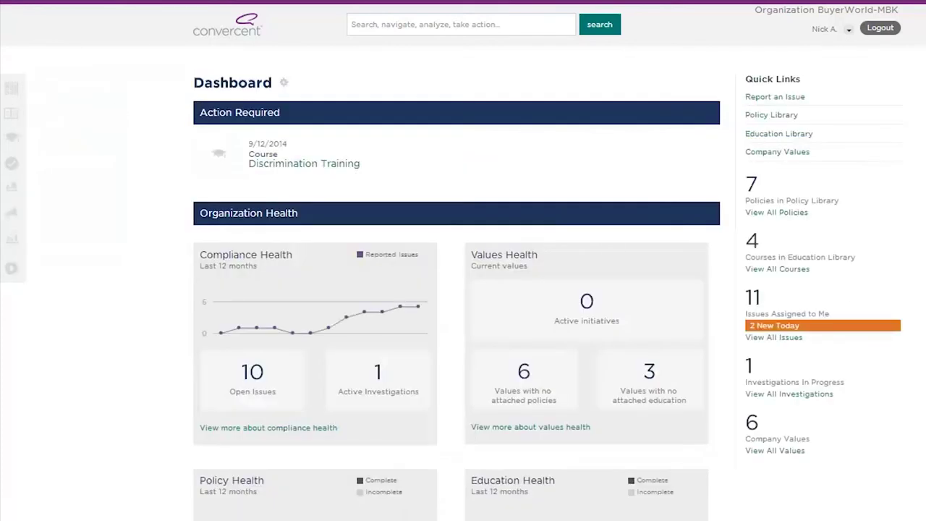
scroll(439, 352, "down", 5)
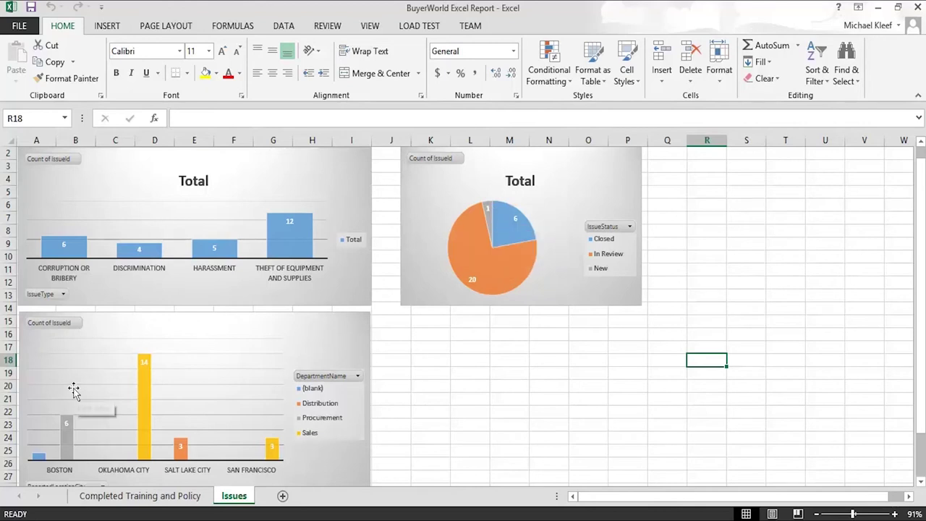
Show the Completed Training and Policy sheet of the BuyerWorld workbook
left_click(130, 495)
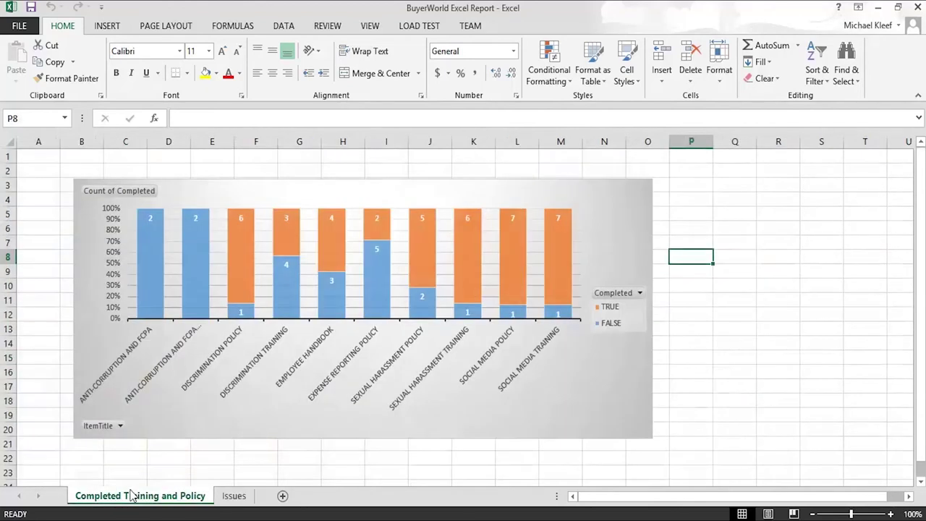
mouse_move(156, 282)
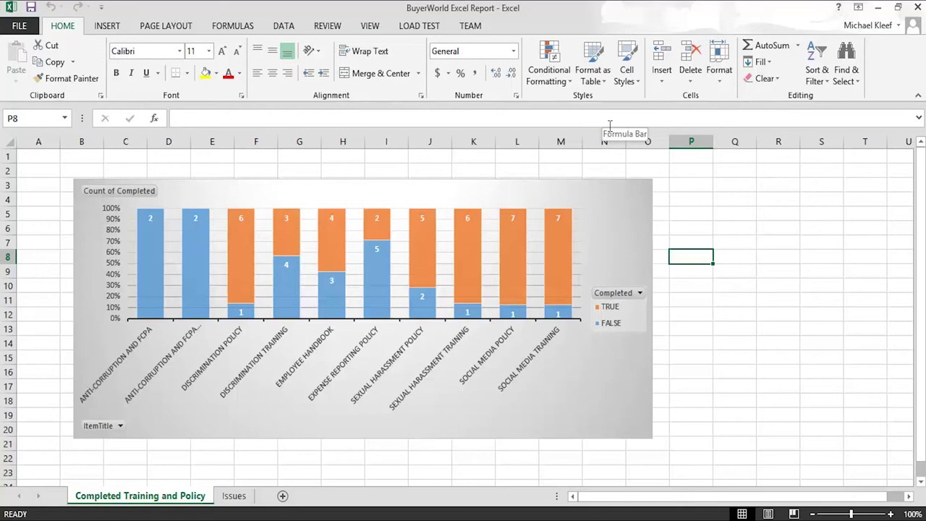
Refresh All from the DATA tab and check the updated charts on the Issues sheet
left_click(284, 26)
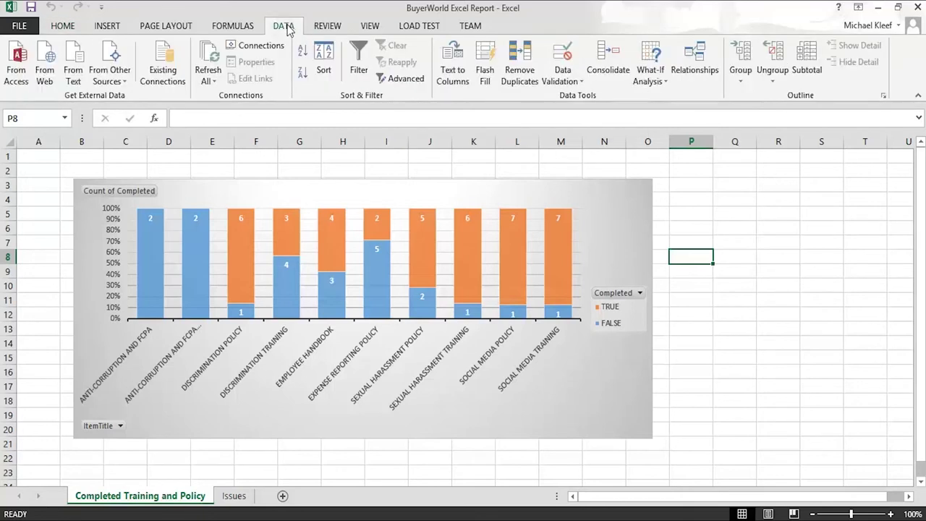
left_click(213, 58)
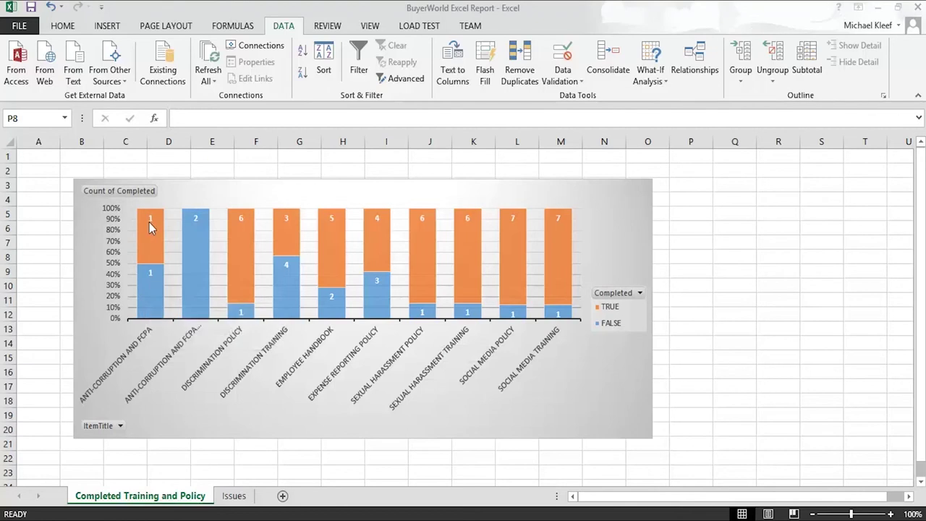
mouse_move(149, 228)
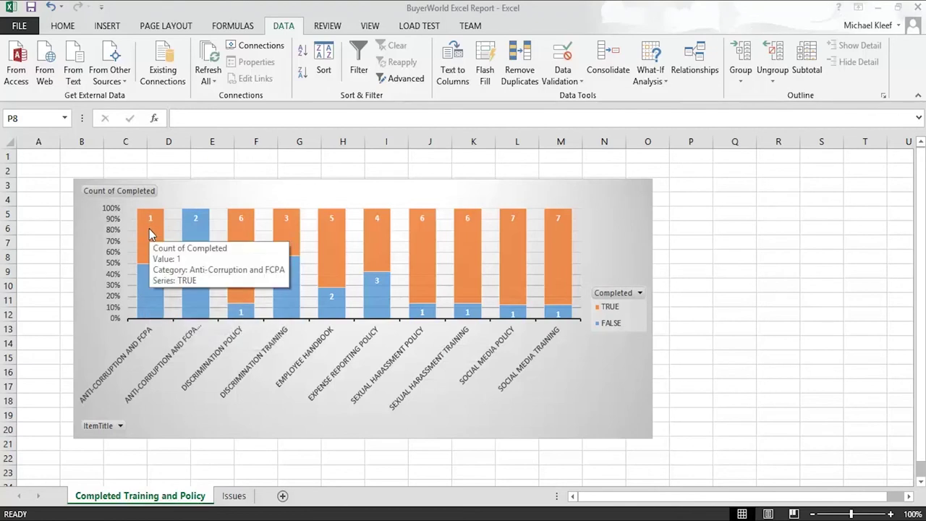
left_click(231, 499)
left_click(232, 497)
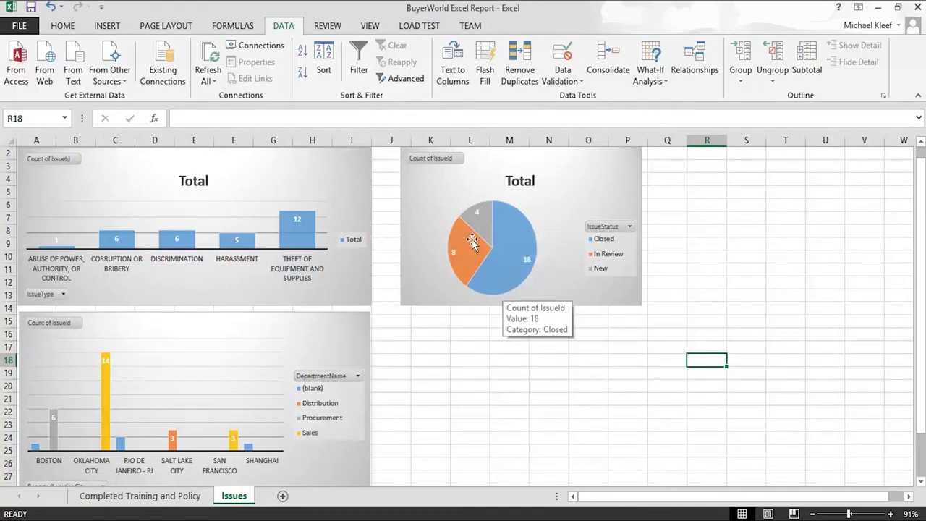
mouse_move(461, 232)
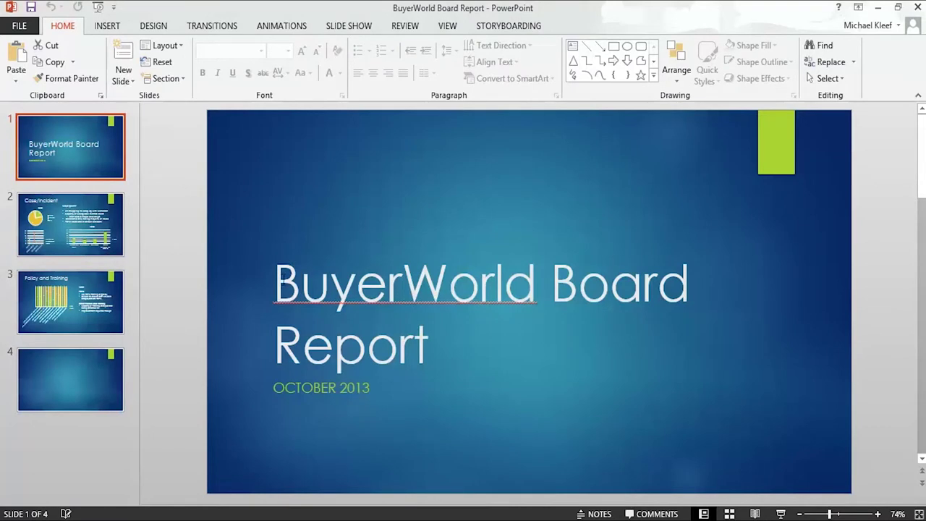
On the Case/Incident slide, refresh the issue status pie chart's data
left_click(109, 219)
mouse_move(309, 232)
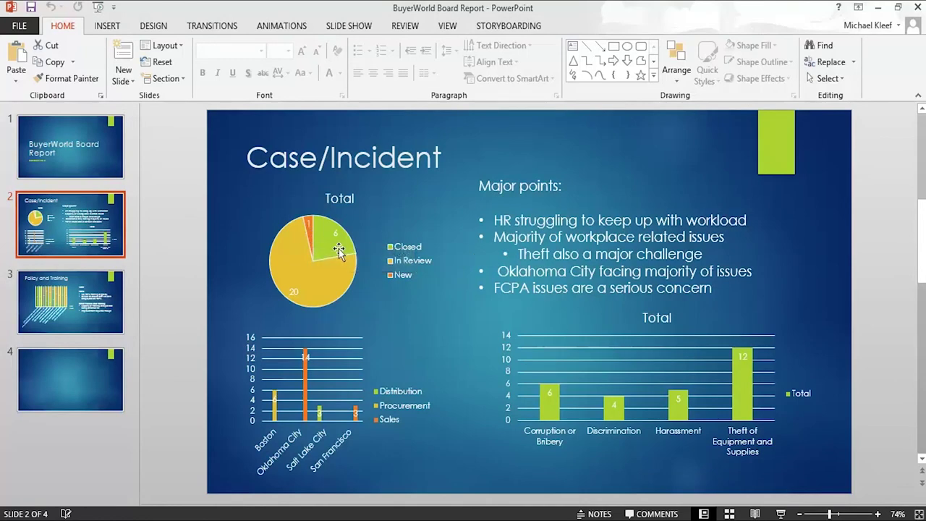
mouse_move(338, 249)
left_click(372, 239)
left_click(575, 28)
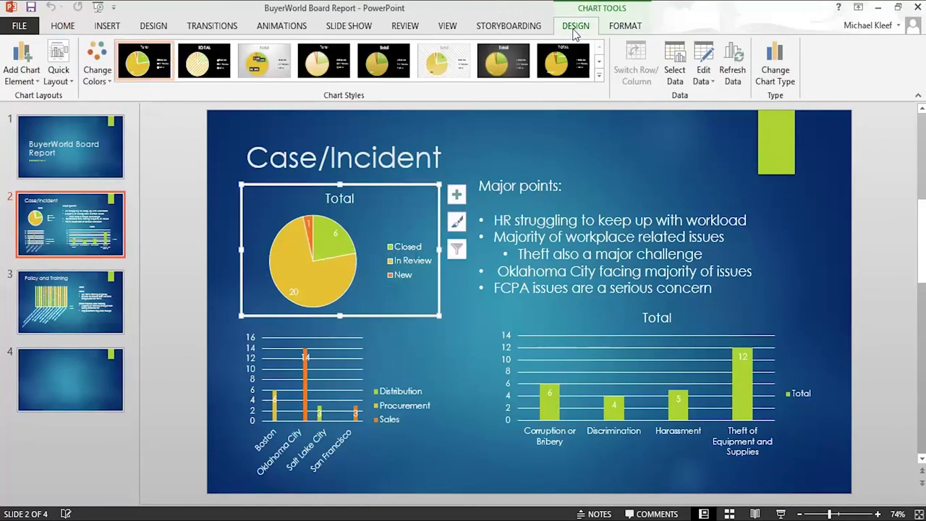
left_click(733, 67)
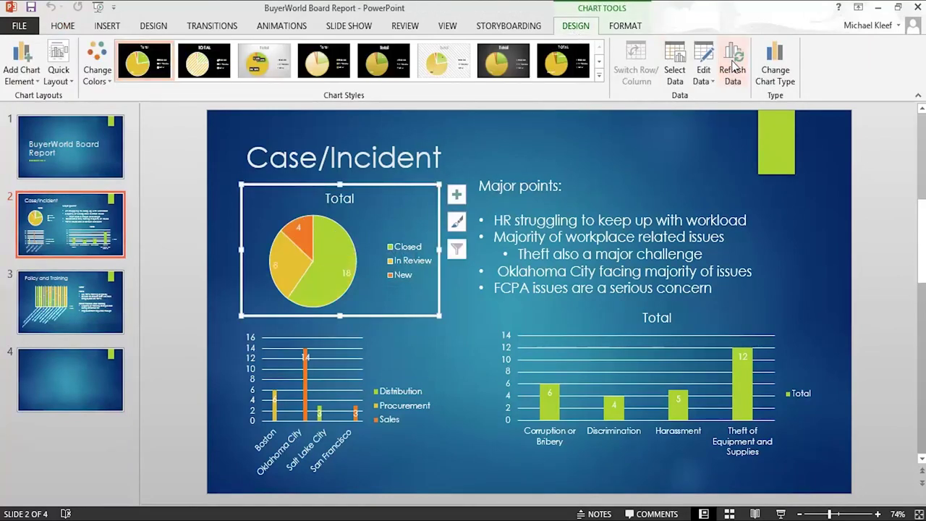
Refresh the data of the Total issue type and location bar charts
left_click(587, 365)
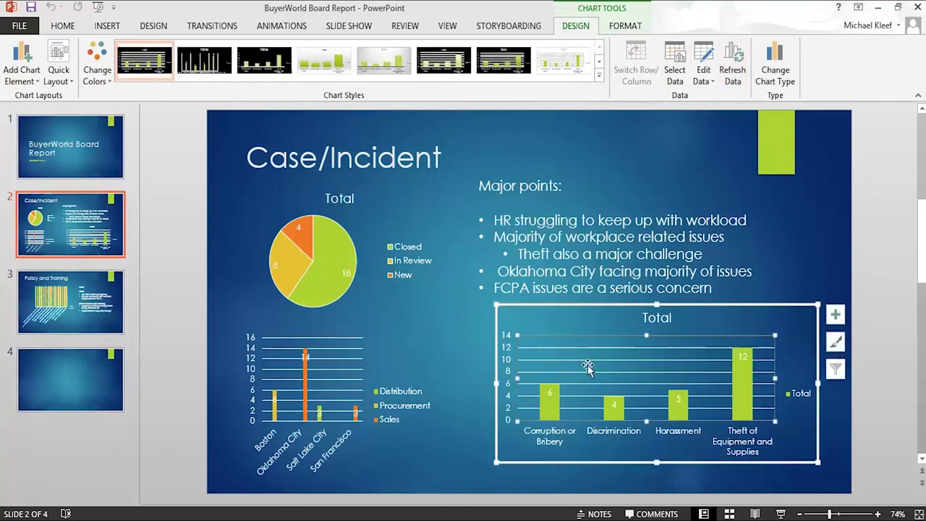
left_click(728, 71)
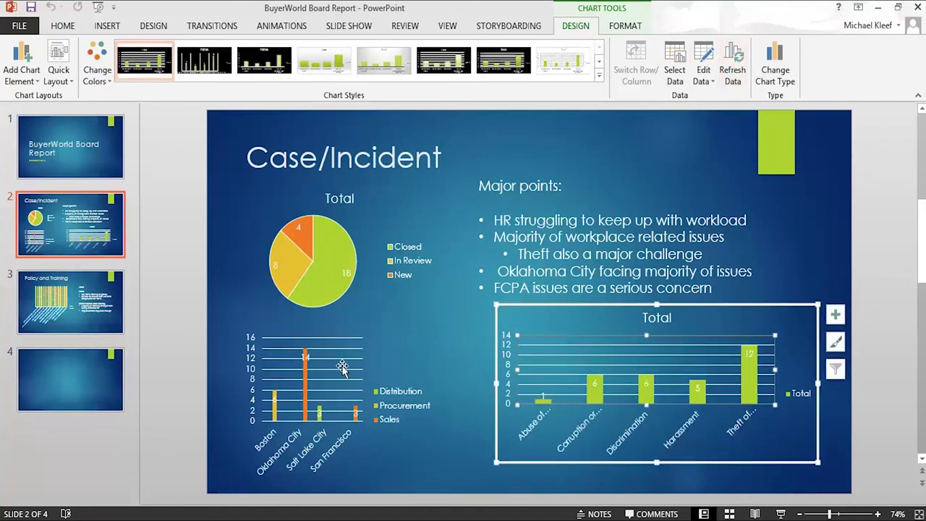
left_click(349, 367)
left_click(728, 65)
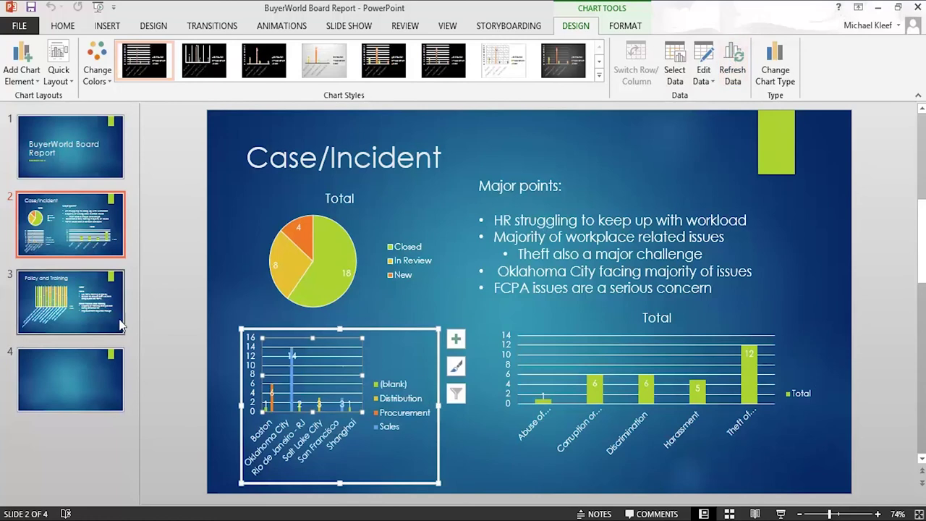
On slide 3, refresh the training completion bar chart's data, then deselect the chart
left_click(93, 311)
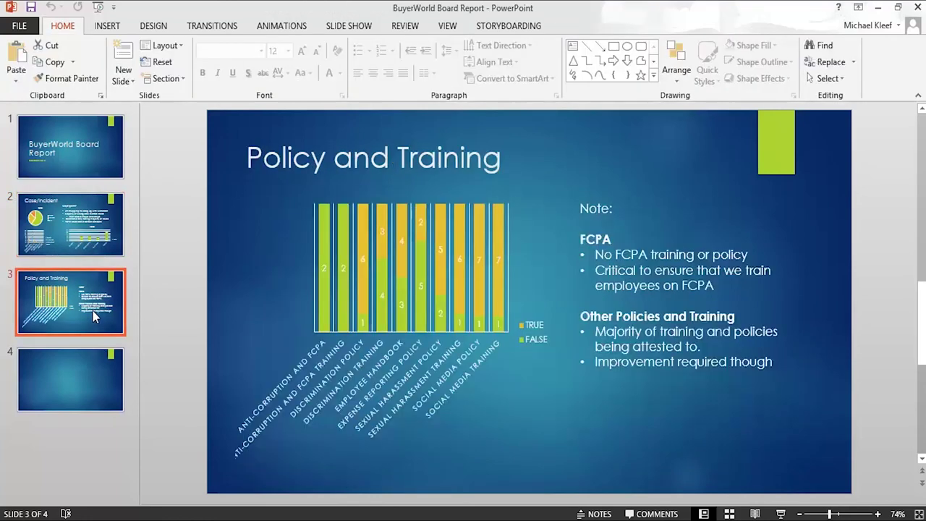
left_click(476, 228)
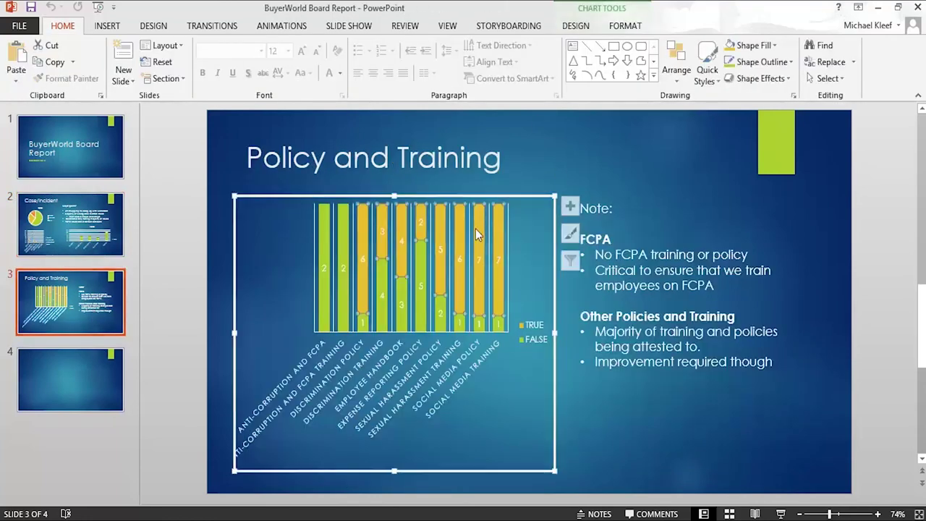
left_click(587, 27)
left_click(732, 62)
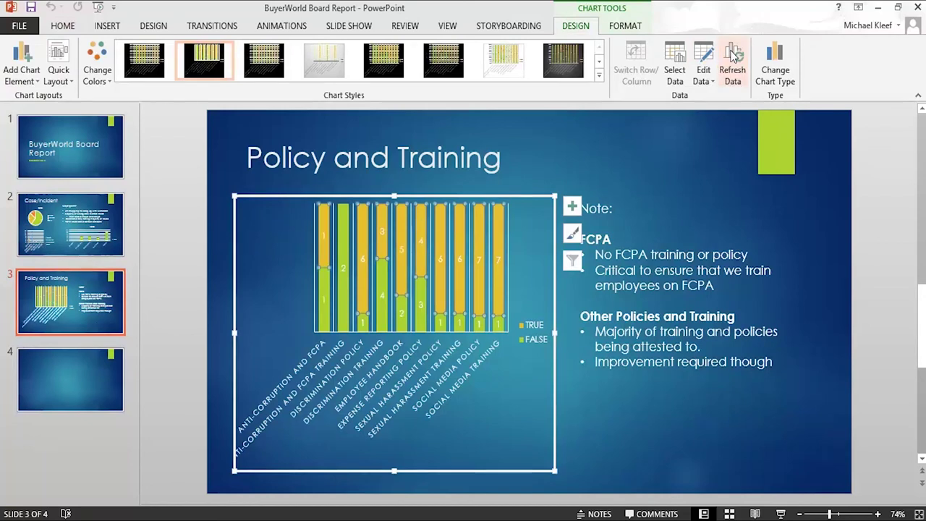
left_click(206, 213)
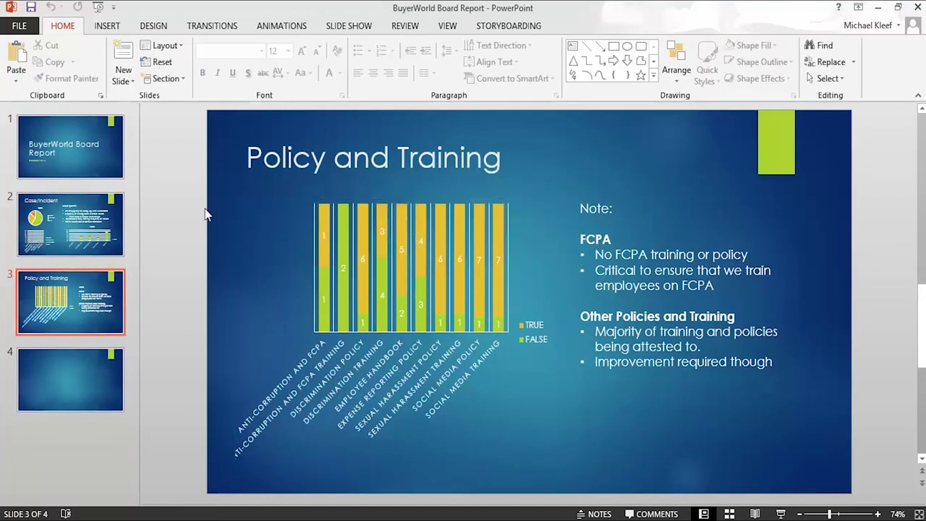